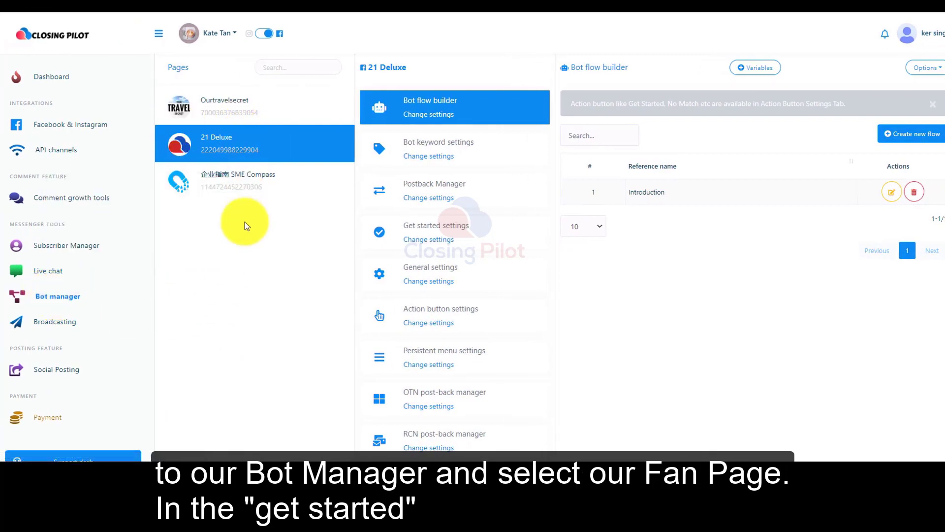
# Open the Get started settings of the 21 Deluxe page and enter the welcome message "欢迎你来到我们专页~".
pyautogui.click(430, 247)
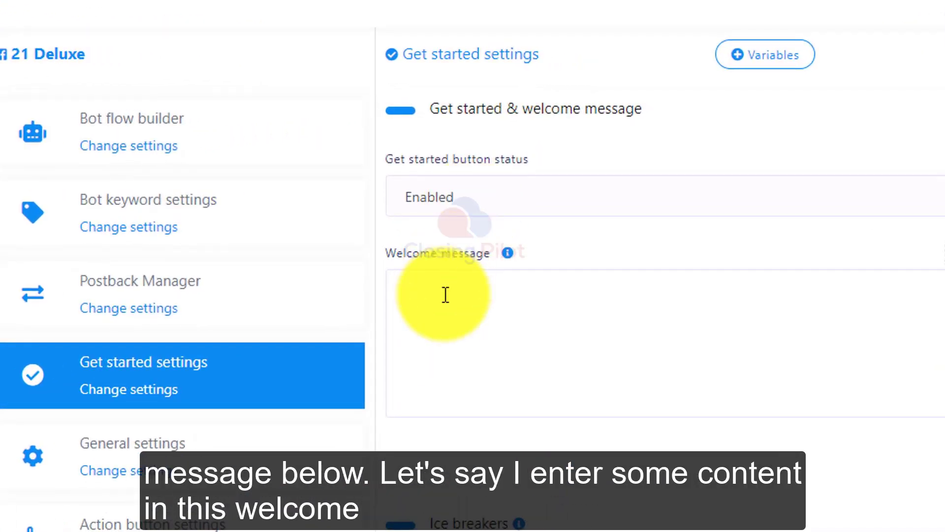
pyautogui.click(660, 388)
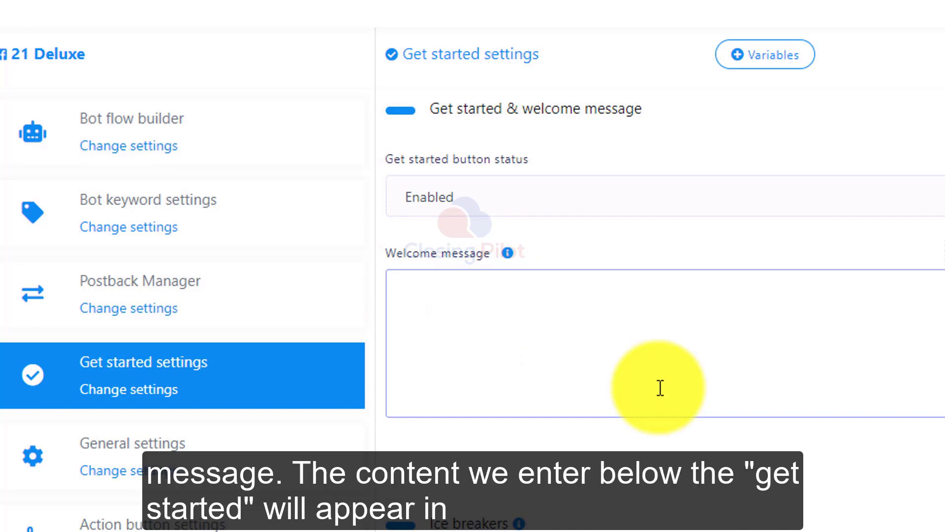
pyautogui.write('欢迎你来到我们专页~')
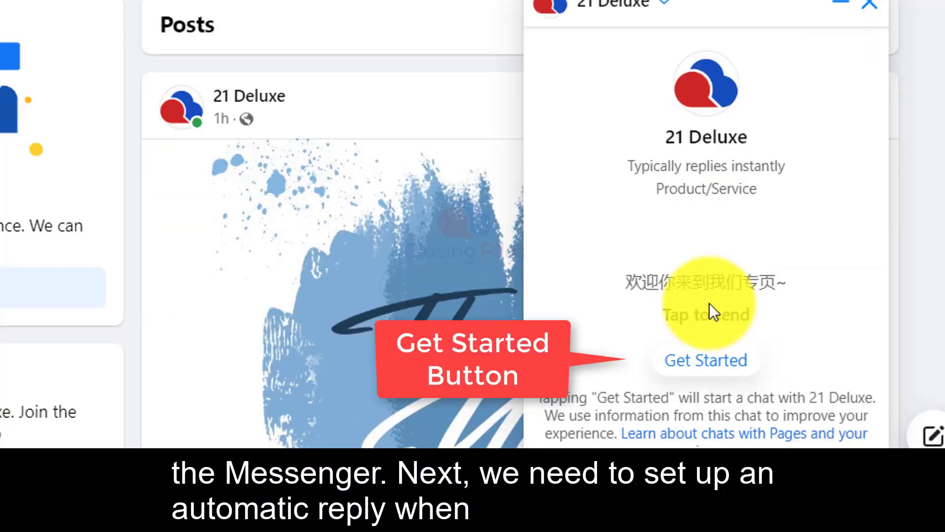
# Test the welcome chat by sending Get Started in the 21 Deluxe Messenger window.
pyautogui.click(715, 365)
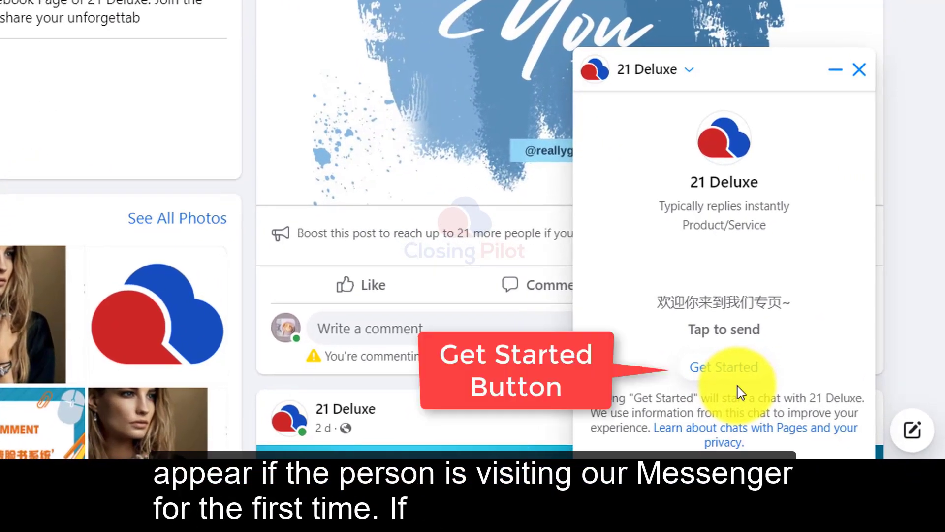
pyautogui.scroll(4, 741, 392)
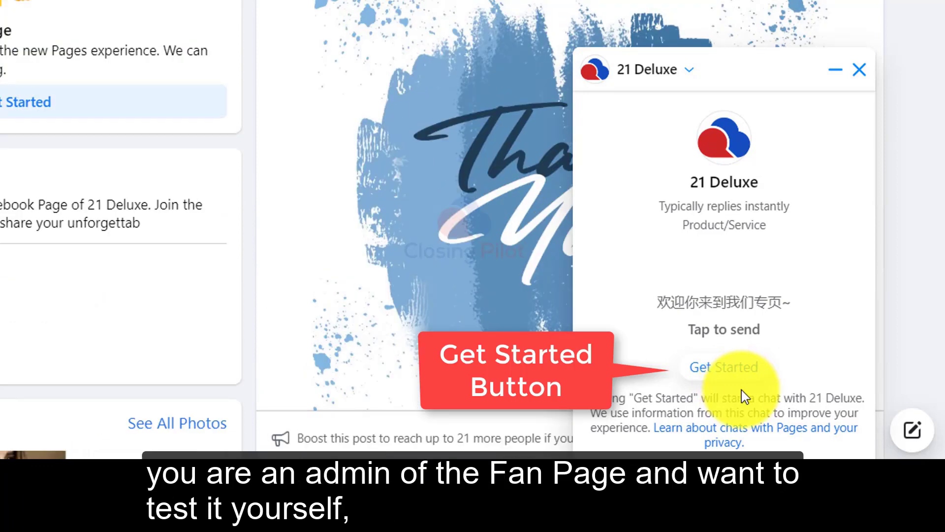
pyautogui.click(737, 376)
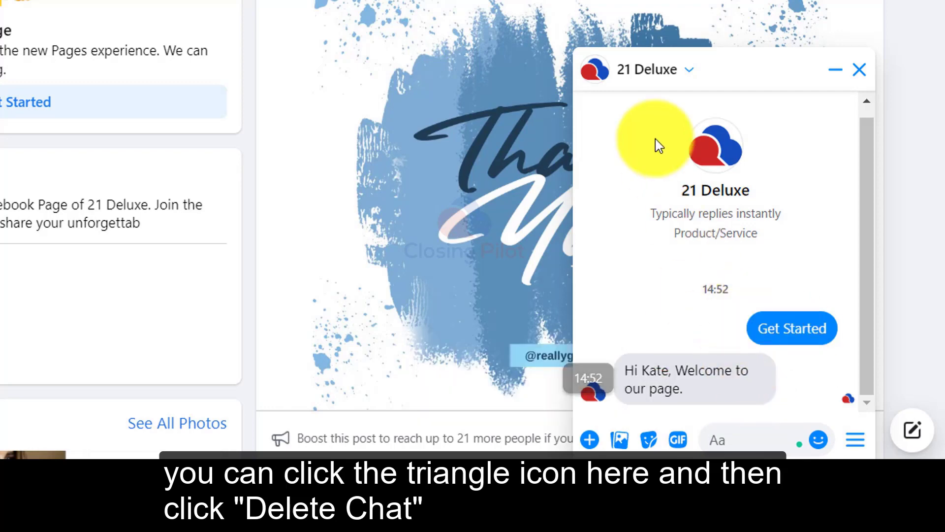
# Delete the 21 Deluxe chat, message the page afresh and send Get Started again.
pyautogui.click(663, 83)
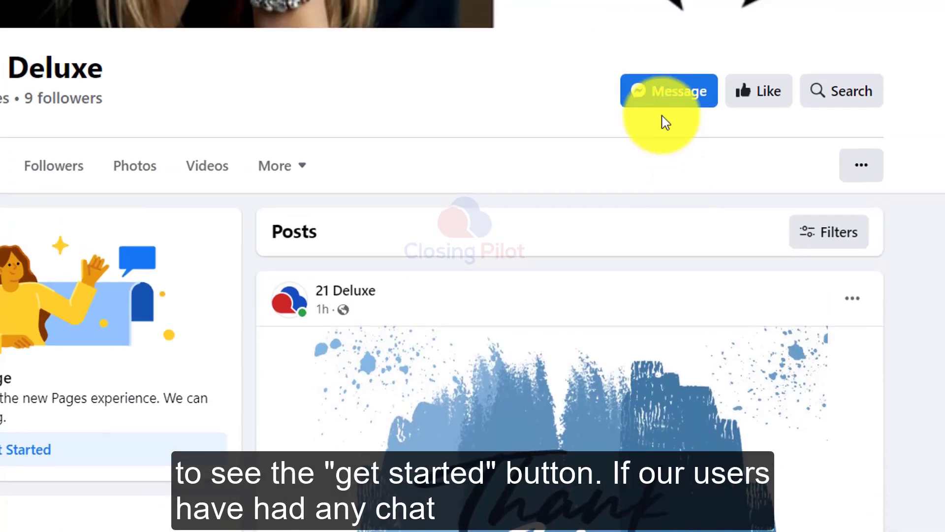
pyautogui.click(666, 97)
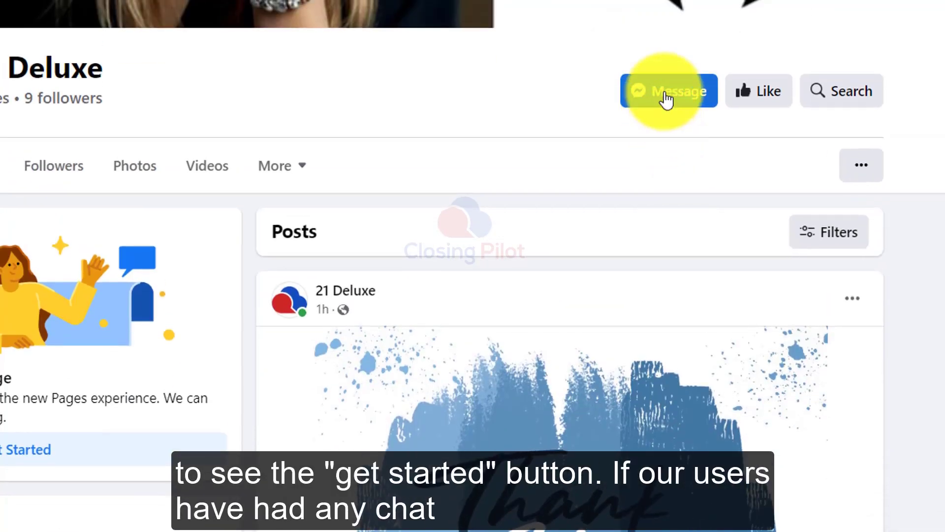
pyautogui.scroll(-8, 912, 291)
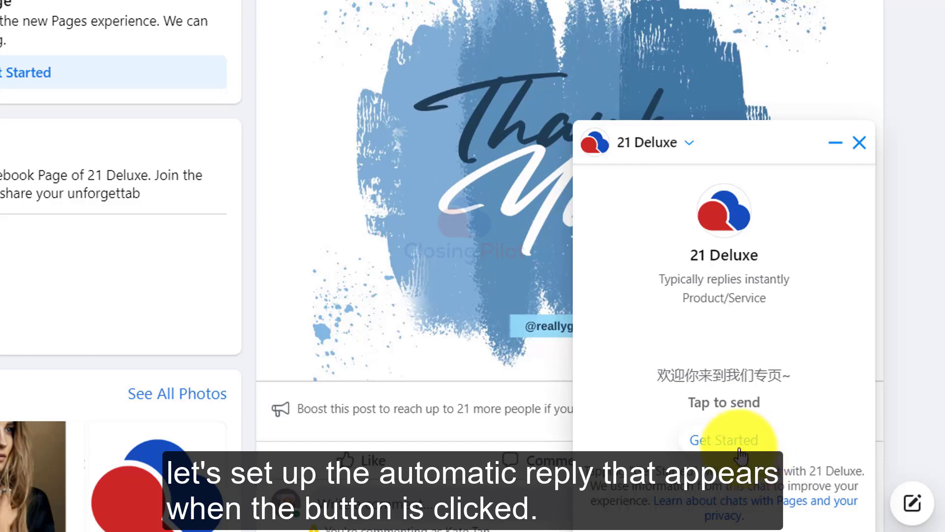
pyautogui.click(741, 450)
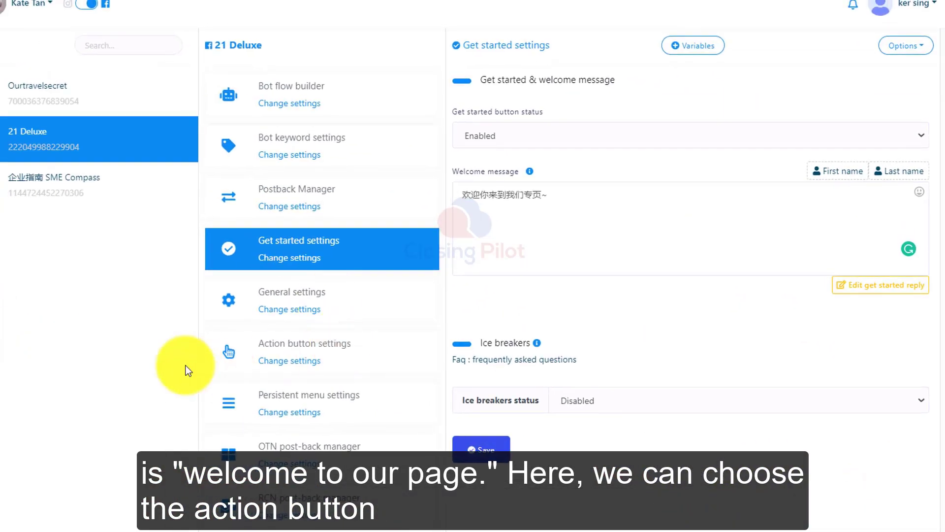
# Open the Get-started Template flow from the 21 Deluxe page's action button settings.
pyautogui.scroll(-2, 186, 367)
pyautogui.click(305, 283)
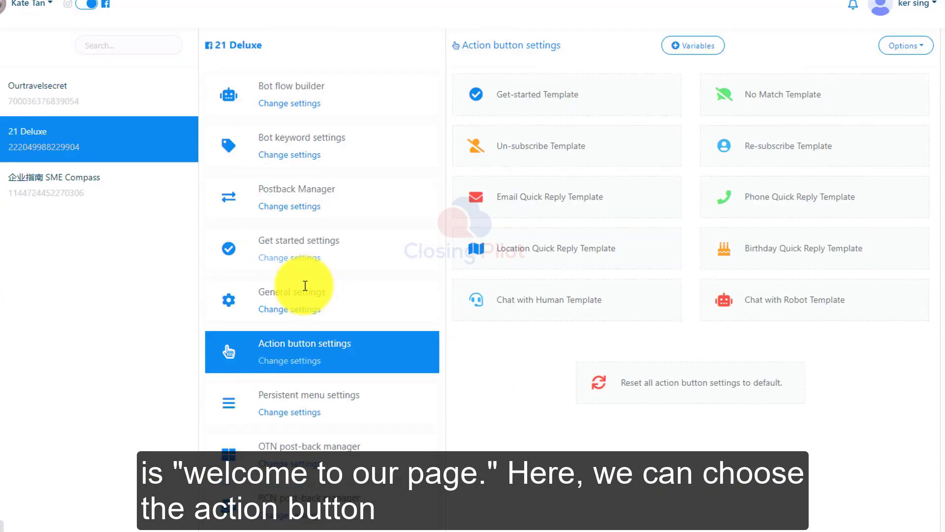
pyautogui.click(554, 104)
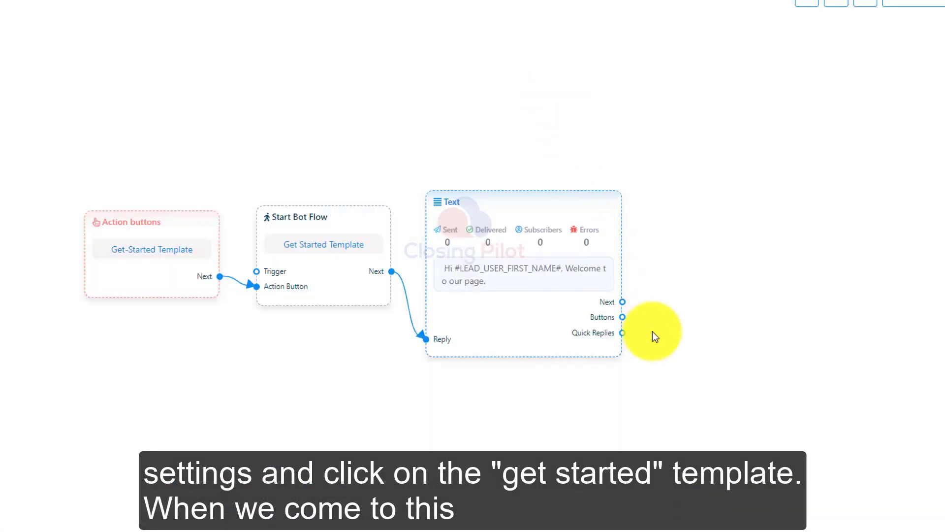
# Change the flow's text reply to "Hi #LEAD_USER_FIRST_NAME#, 开始做设置内容".
pyautogui.scroll(2, 652, 332)
pyautogui.moveTo(477, 429); pyautogui.dragTo(536, 449)
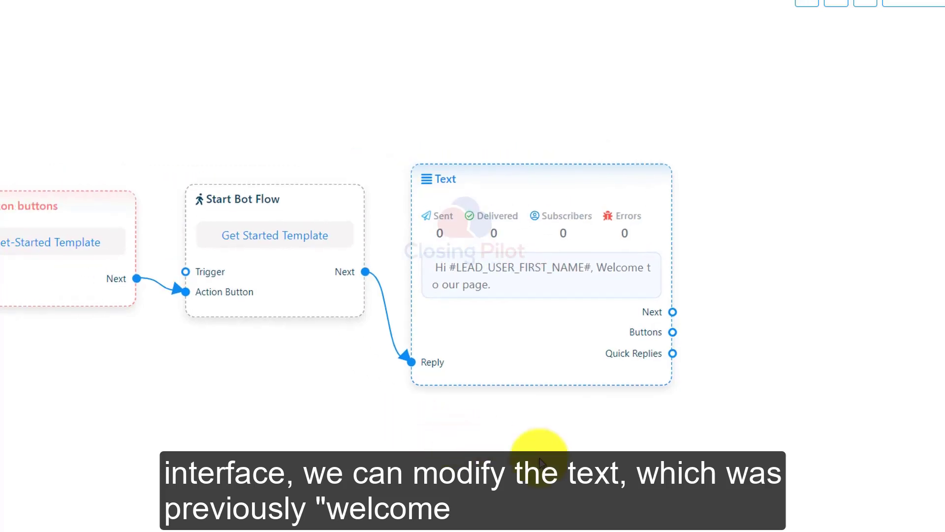
pyautogui.doubleClick(491, 356)
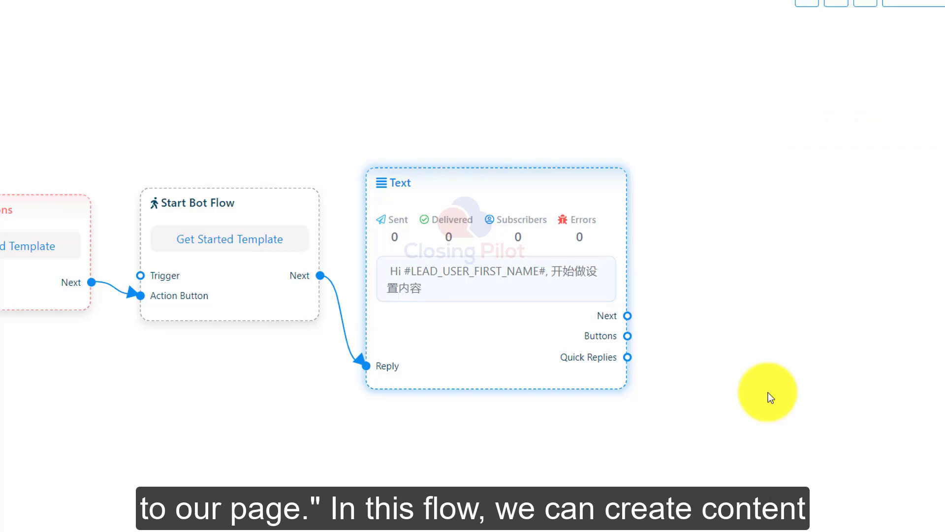
# Add an Image reply after the text block with the "Important Announcement" picture and position it beside the text block.
pyautogui.scroll(-2, 768, 392)
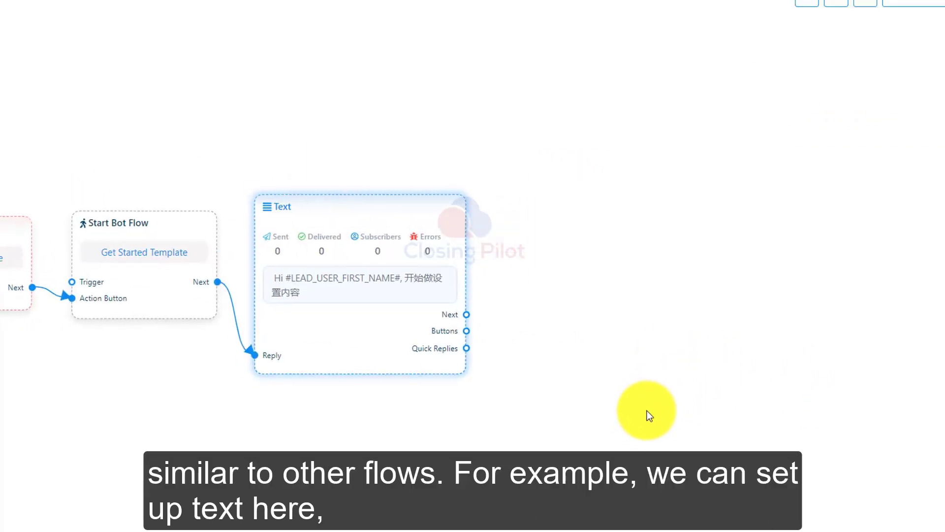
pyautogui.moveTo(467, 318); pyautogui.dragTo(529, 106)
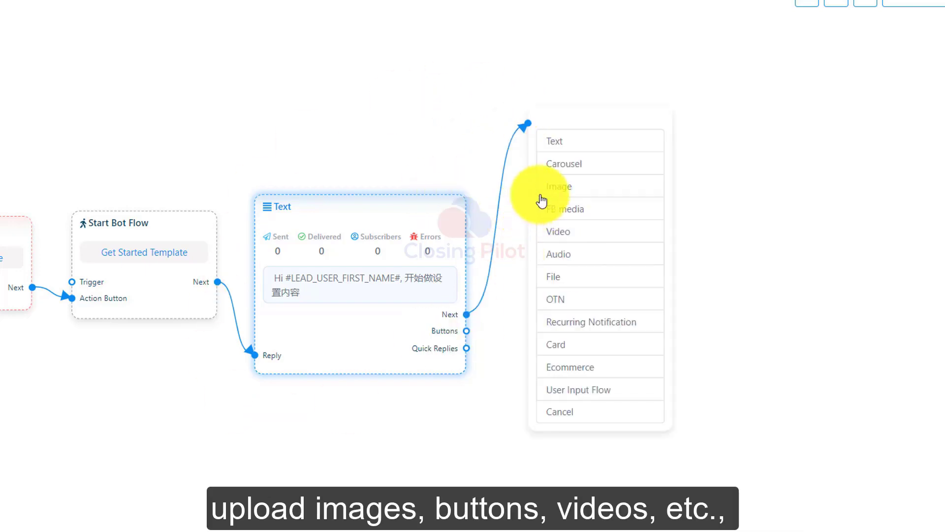
pyautogui.click(558, 188)
pyautogui.moveTo(635, 296); pyautogui.dragTo(588, 315)
pyautogui.click(588, 316)
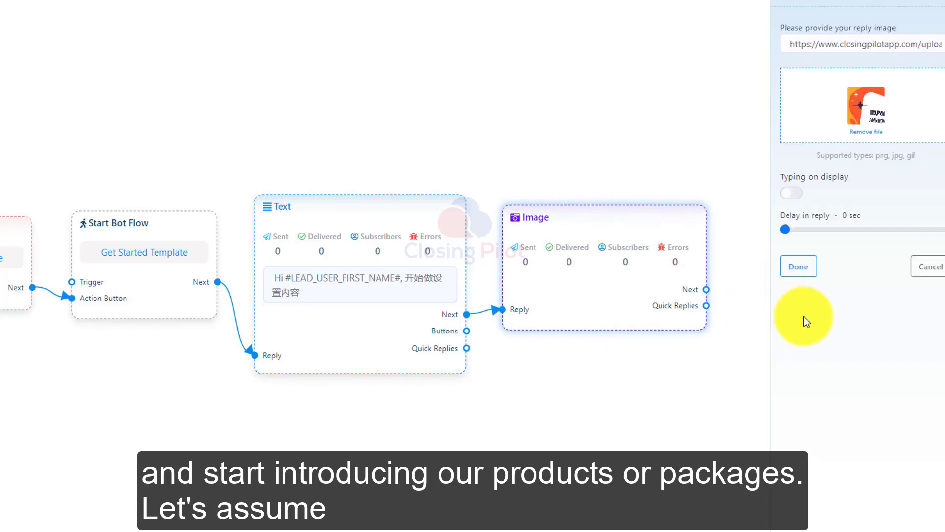
pyautogui.click(801, 269)
pyautogui.moveTo(654, 417); pyautogui.dragTo(654, 356)
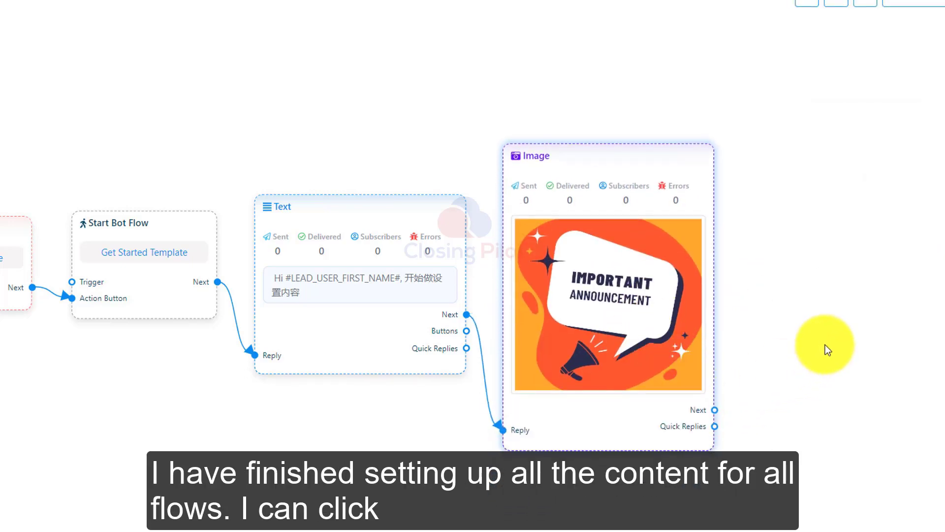
pyautogui.scroll(-2, 825, 345)
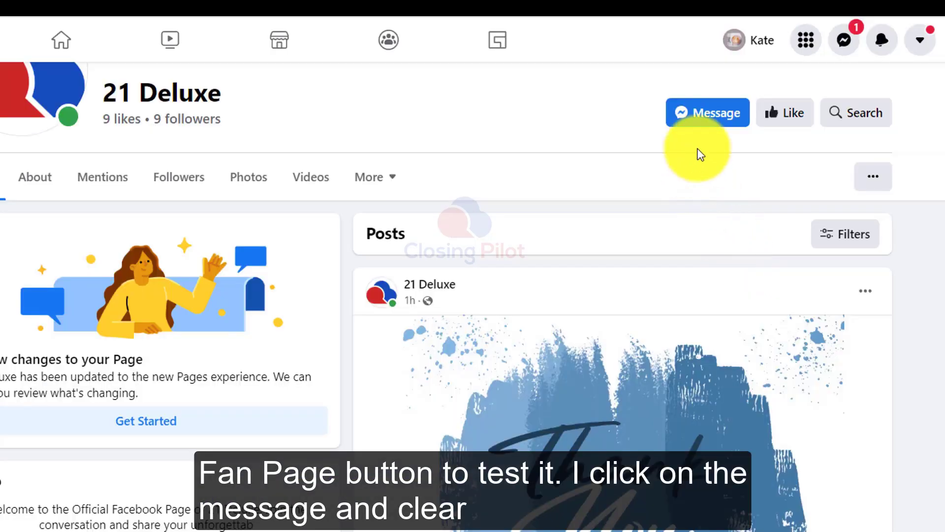
# Delete the old 21 Deluxe chat, message the page and send Get Started to check the reply against the flow.
pyautogui.click(703, 120)
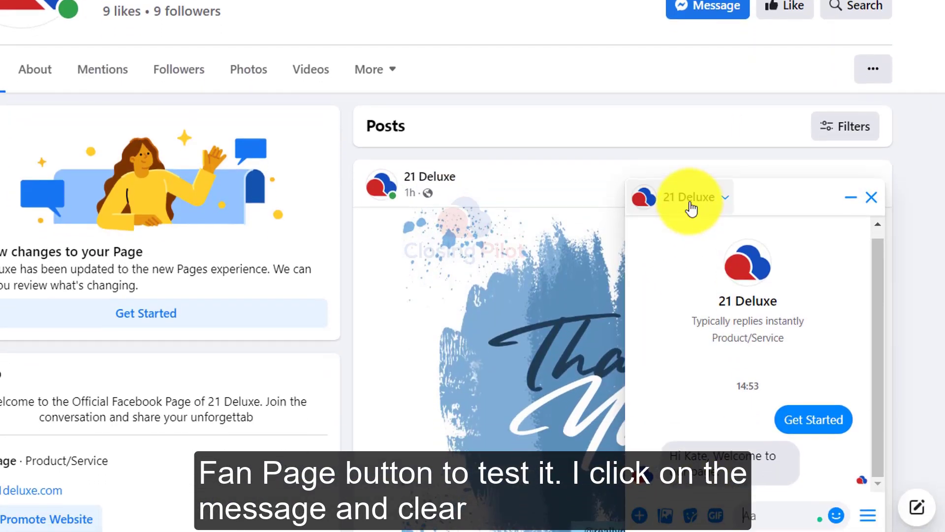
pyautogui.click(689, 304)
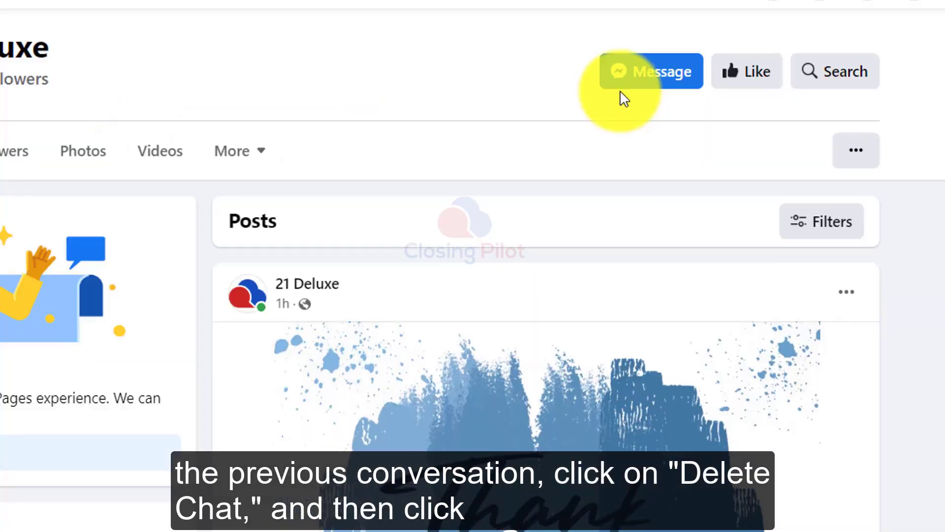
pyautogui.click(627, 87)
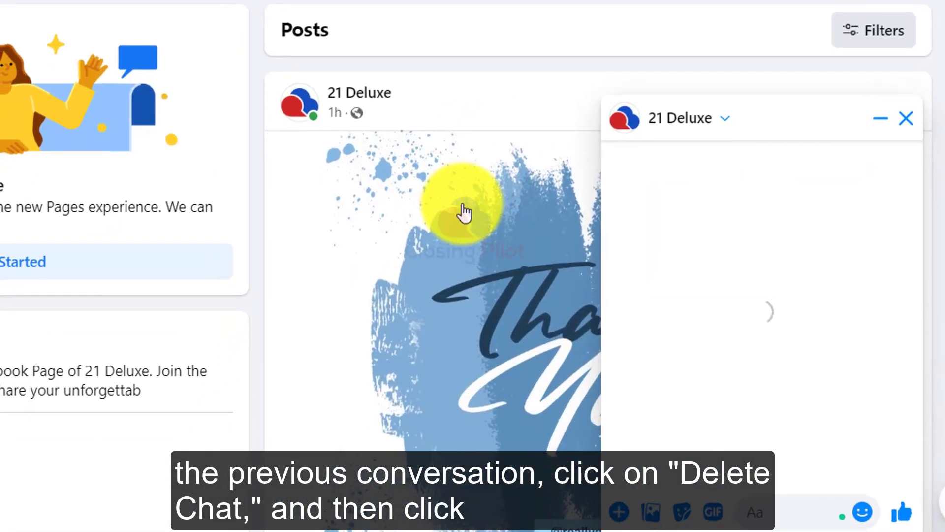
pyautogui.click(760, 433)
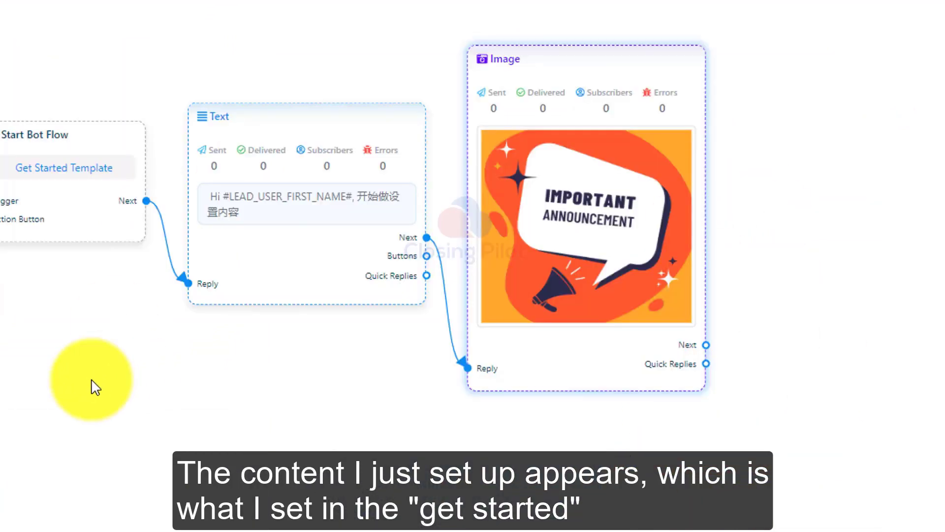
pyautogui.scroll(2, 219, 372)
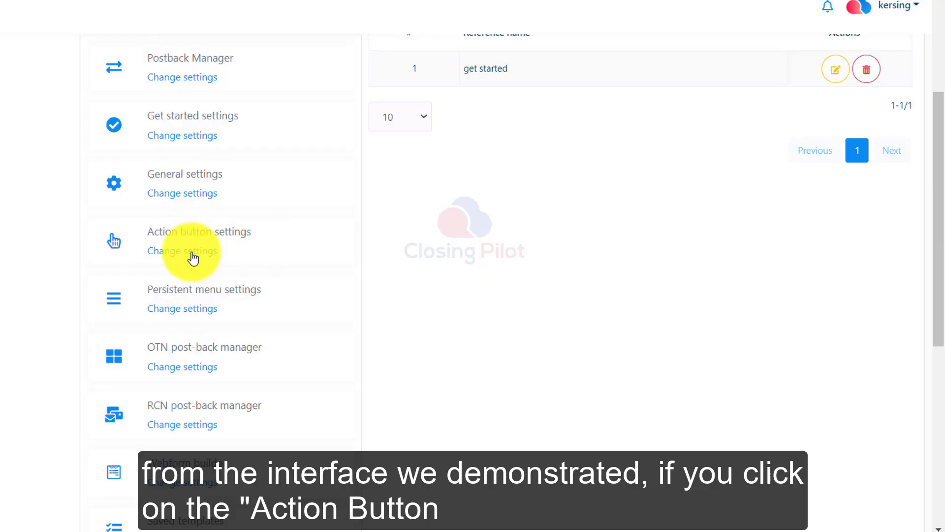
# Open the Get-started Template in the Marketing Automation page's action button settings.
pyautogui.click(190, 253)
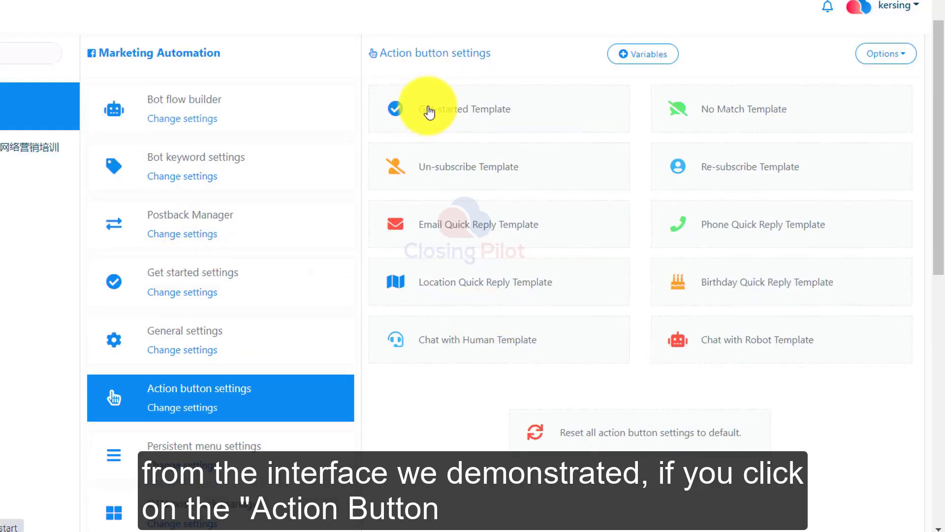
pyautogui.click(465, 123)
pyautogui.click(453, 227)
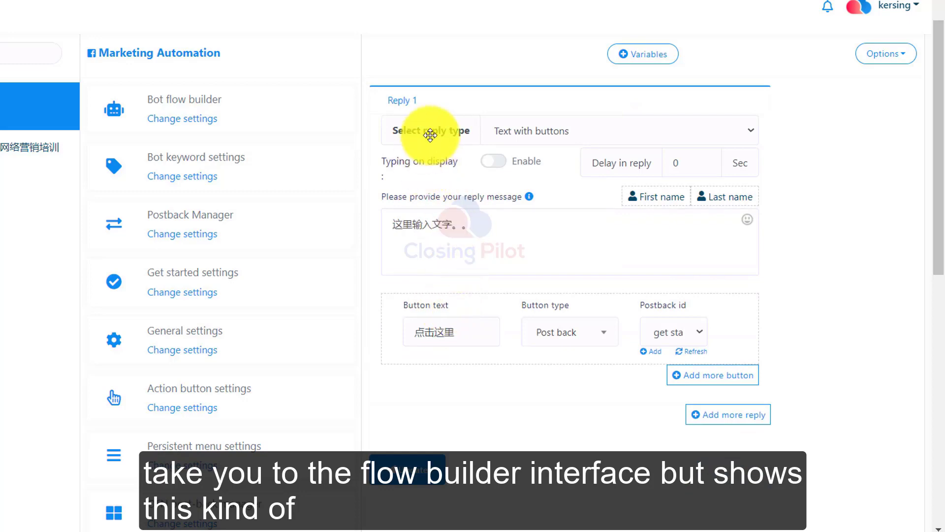
# Use Text with buttons as the type of Reply 1 and Post back as the type of its button.
pyautogui.click(532, 129)
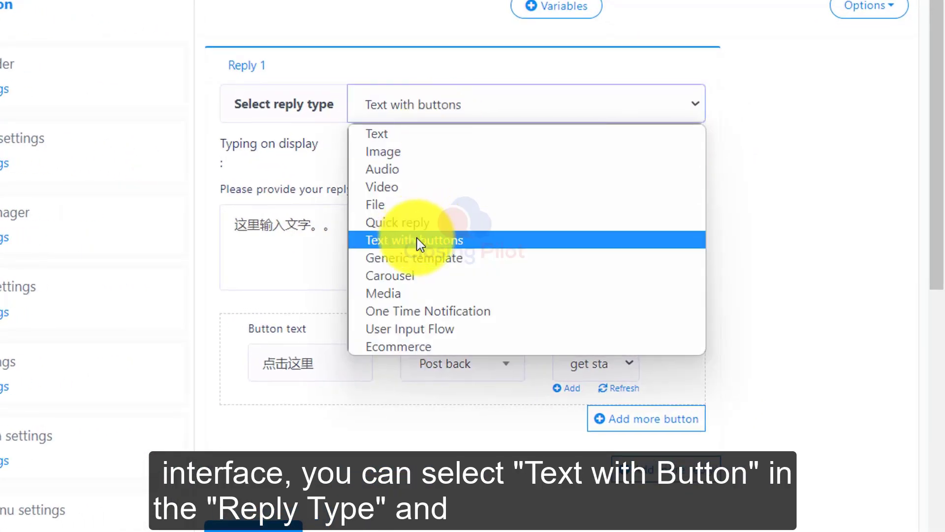
pyautogui.click(338, 221)
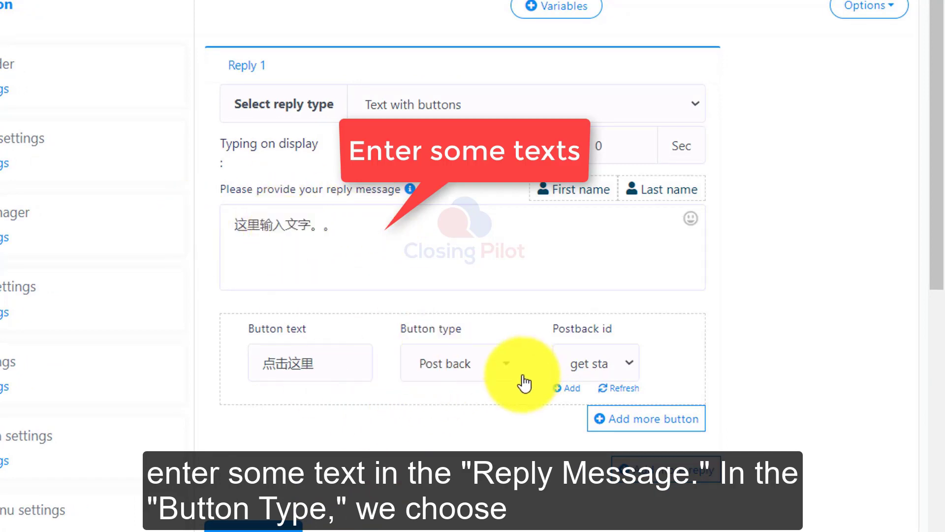
pyautogui.click(450, 370)
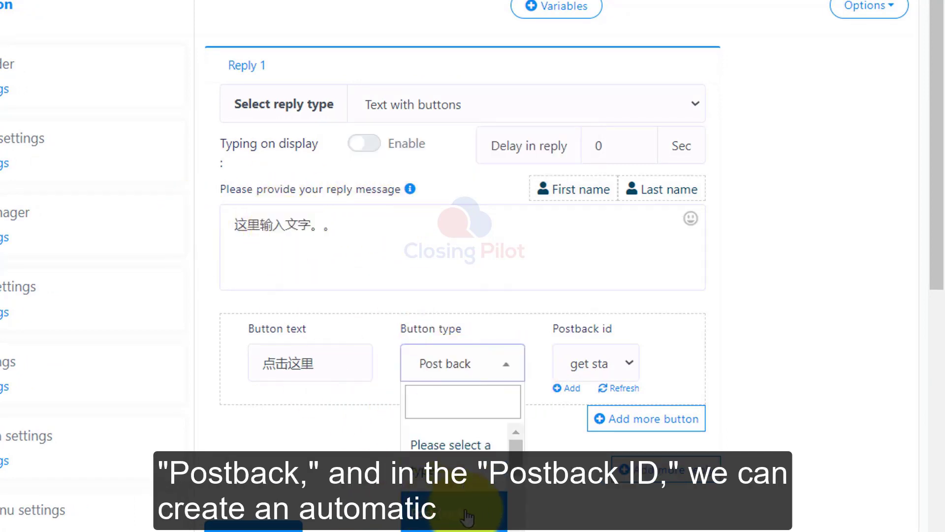
pyautogui.click(589, 392)
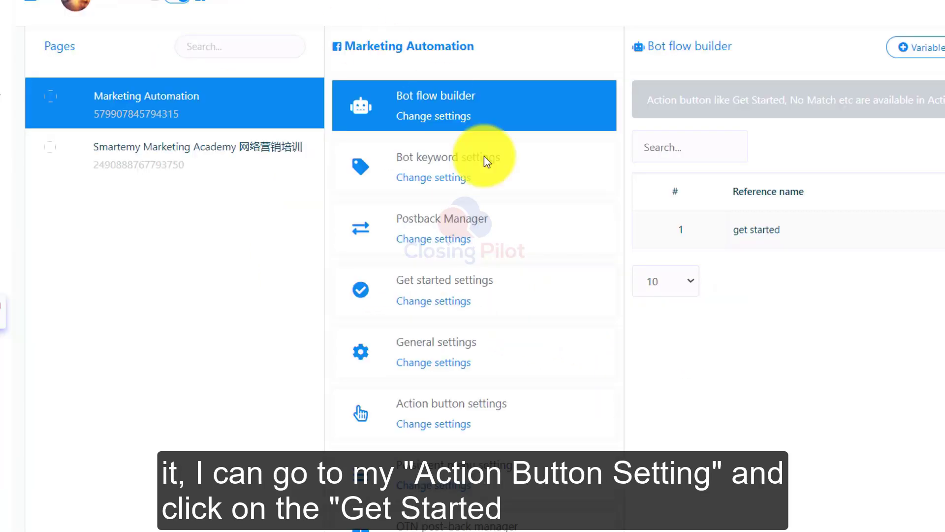
# Go back from the bot flow list to the Marketing Automation action button settings and open the Get-started Template.
pyautogui.scroll(-2, 485, 162)
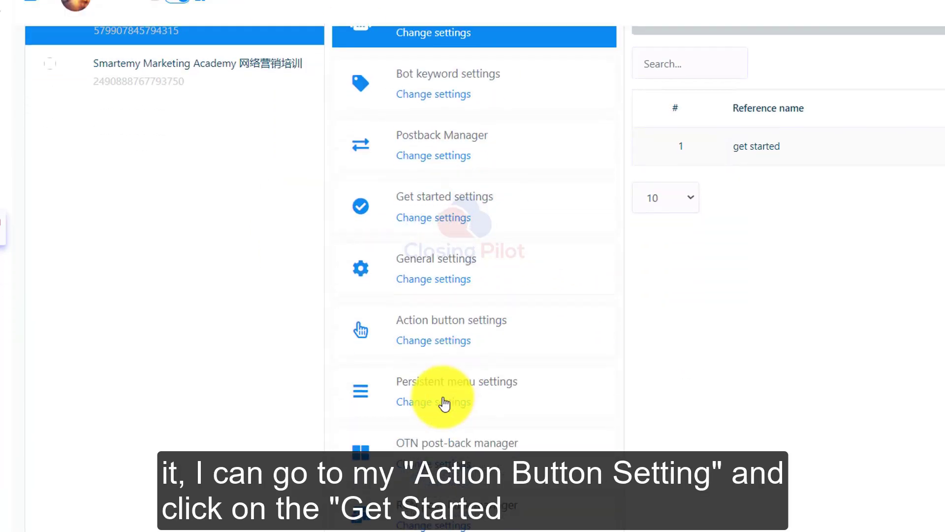
pyautogui.click(433, 347)
pyautogui.click(729, 116)
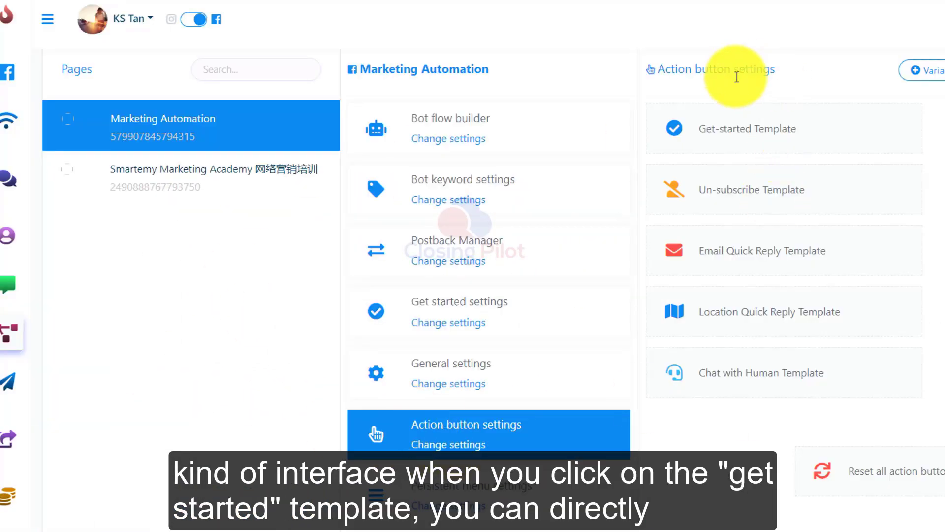
# Reopen the Get-started Template reply form and show the postback ID choices for the "点击这里" button.
pyautogui.click(776, 137)
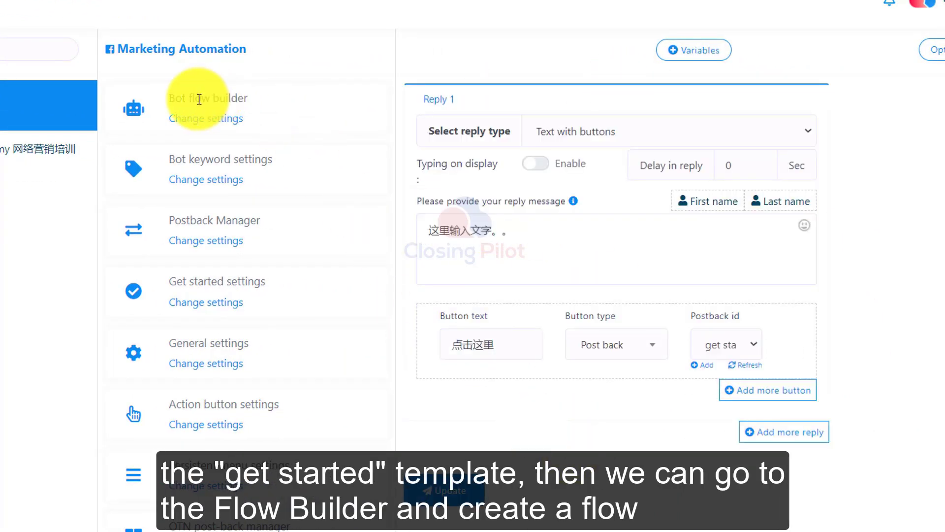
pyautogui.click(192, 120)
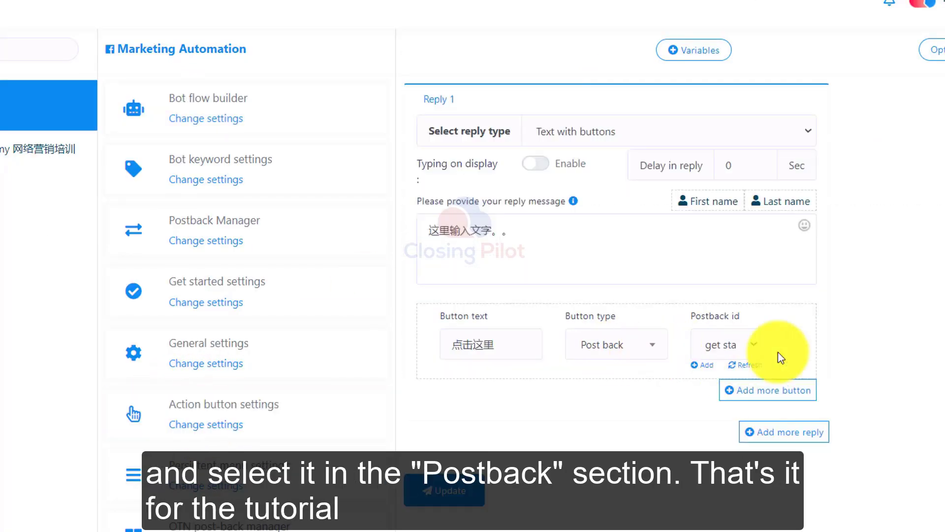
pyautogui.click(719, 345)
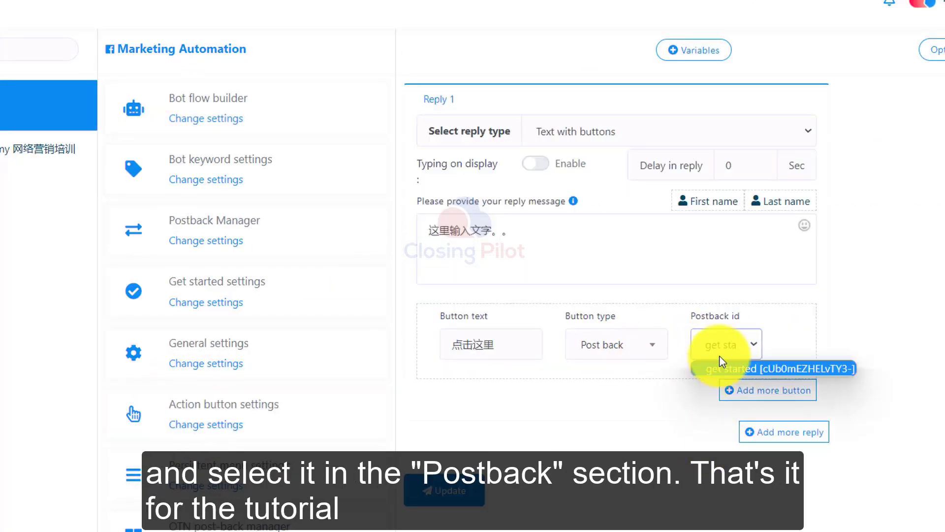